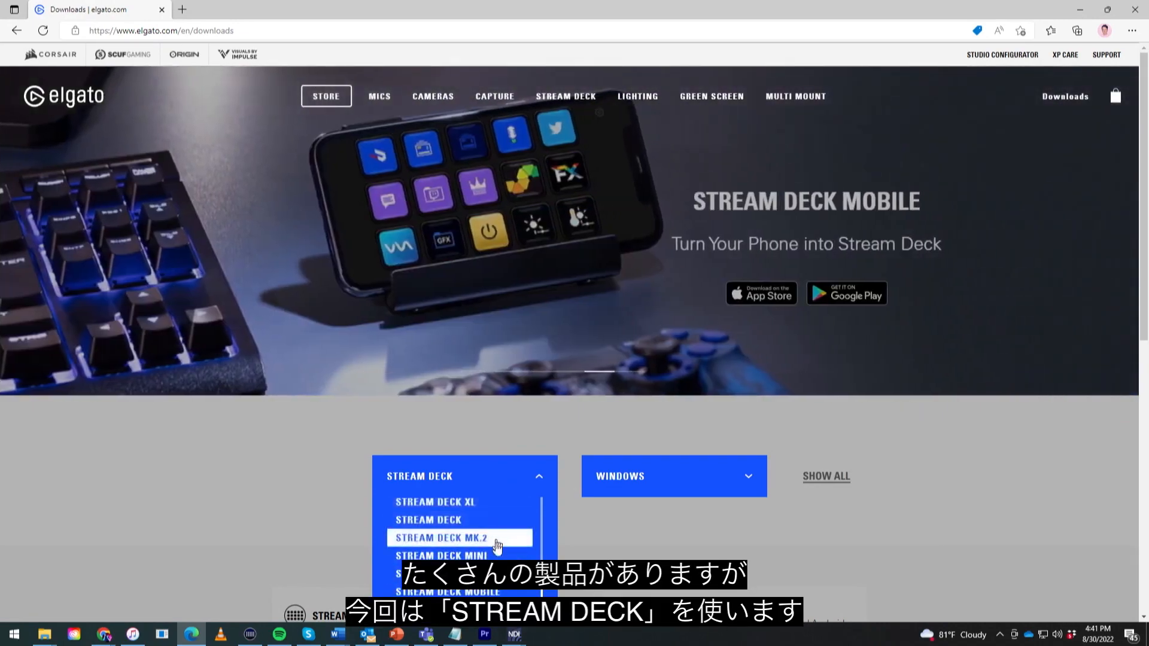
# Step: Filter the Elgato downloads by the Stream Deck product and the Windows operating system
pyautogui.click(491, 528)
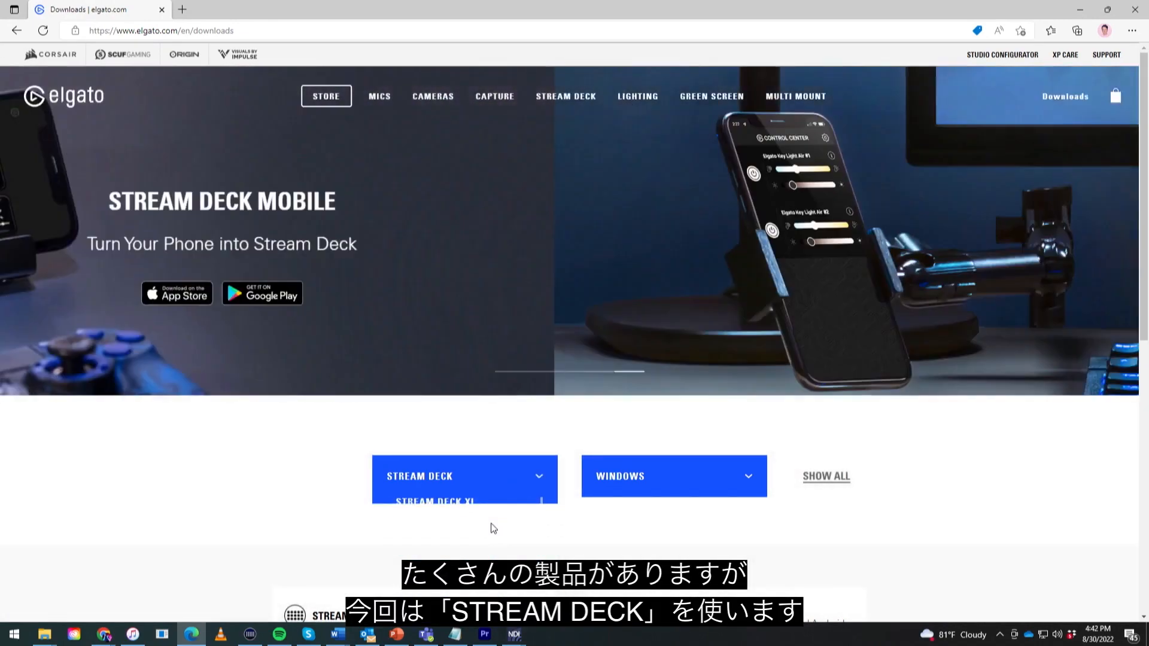
pyautogui.click(741, 486)
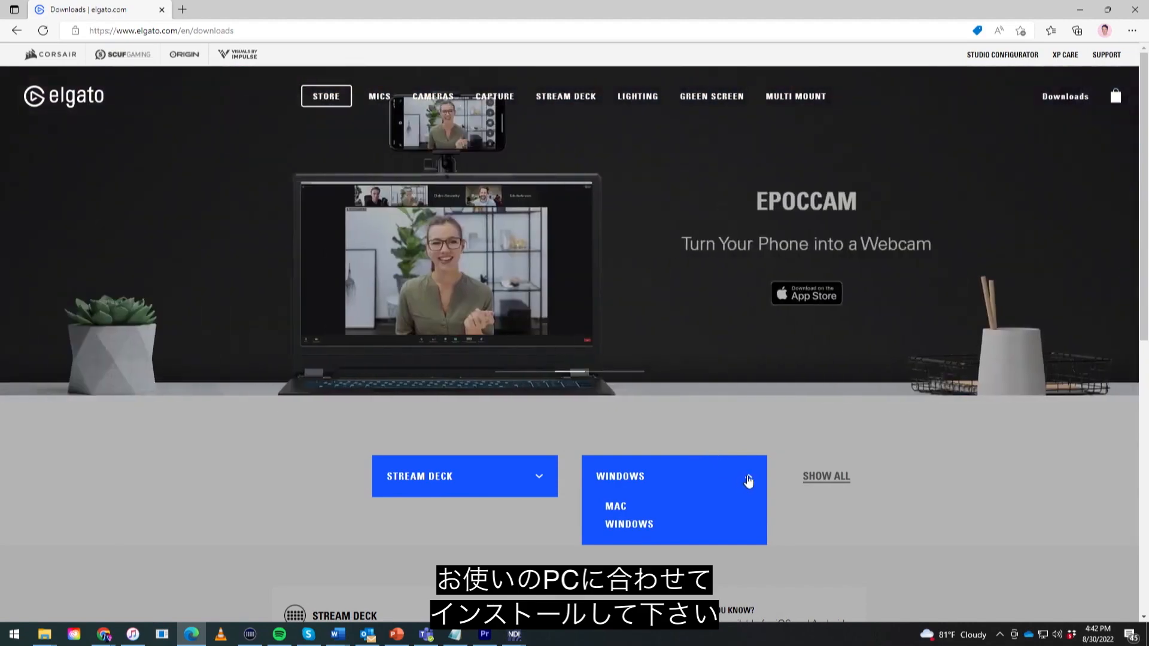
pyautogui.click(748, 479)
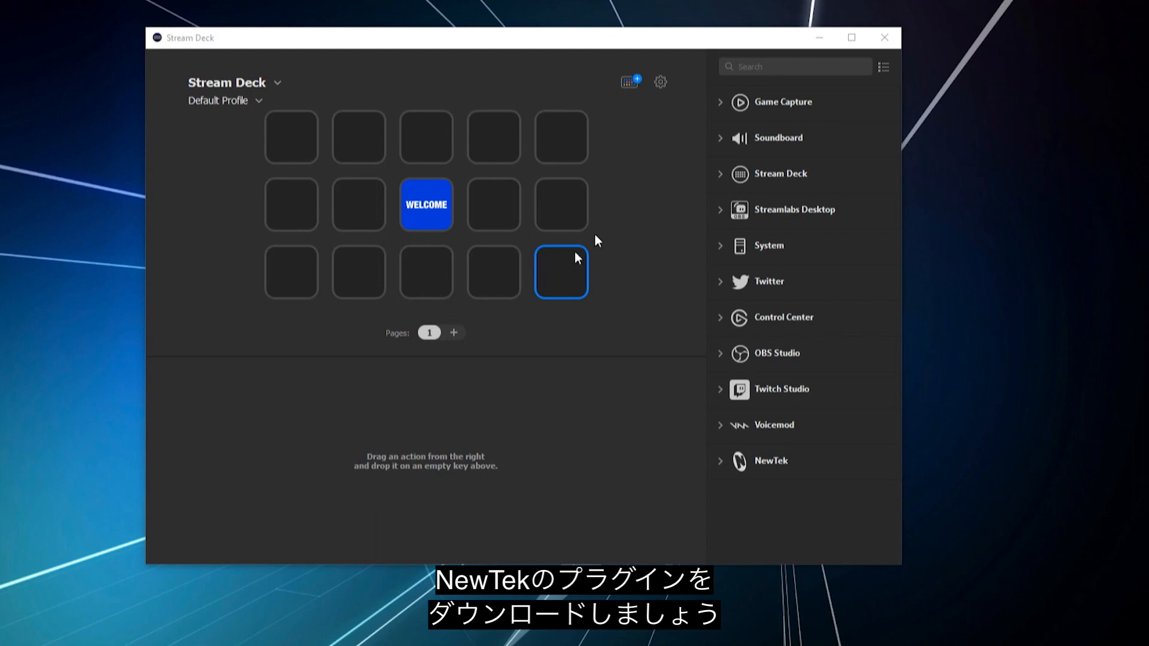
# Step: Switch to the Stream Deck app and search its store for the newtek plugin, closing the store when done
pyautogui.click(632, 84)
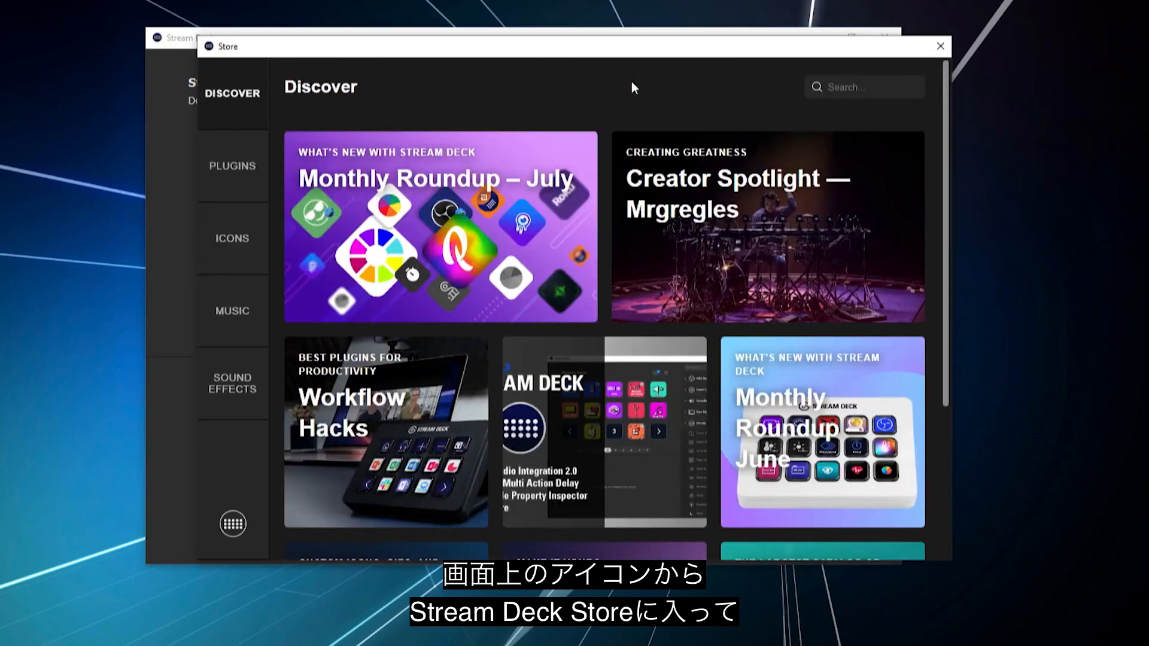
pyautogui.click(839, 88)
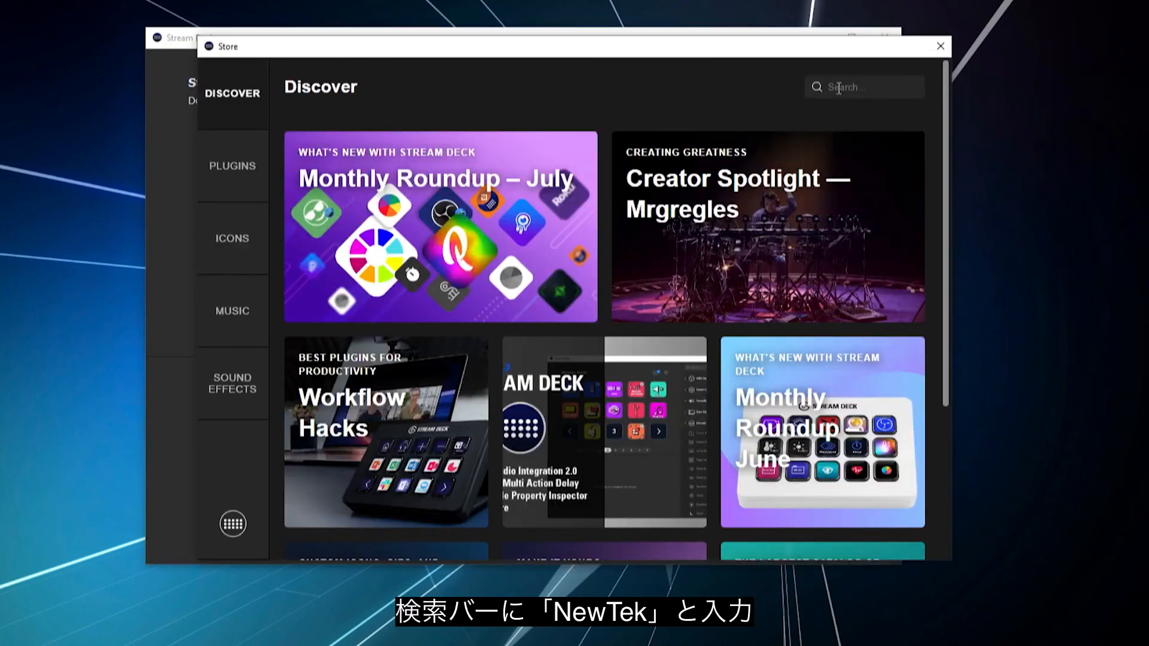
pyautogui.write('newtek')
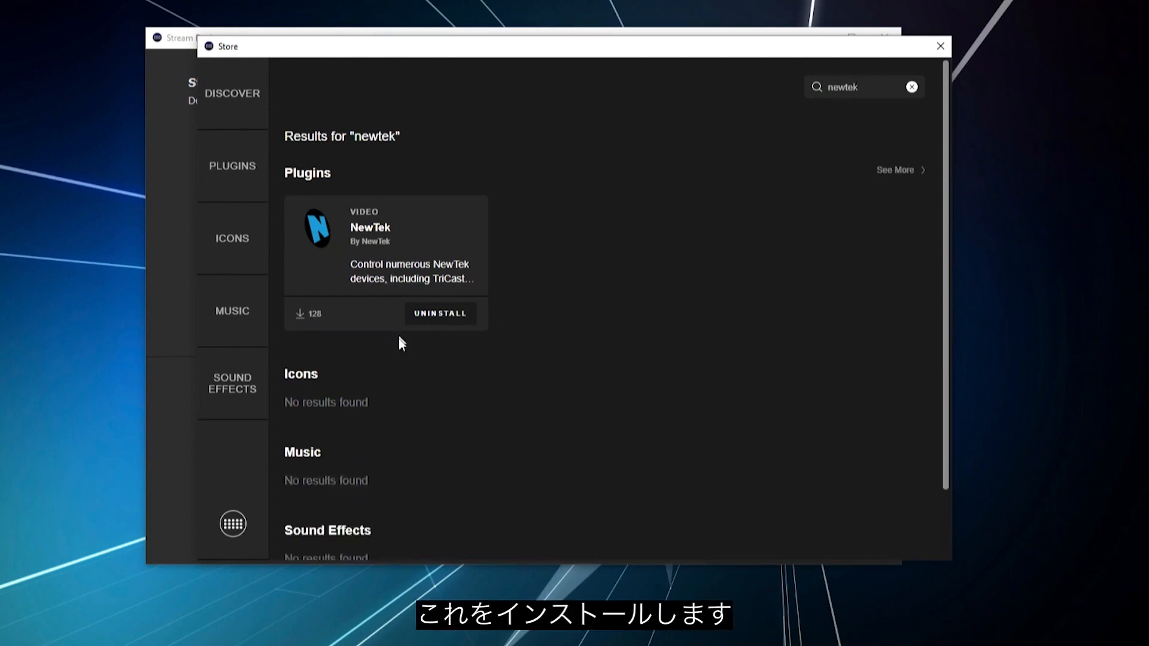
pyautogui.click(940, 46)
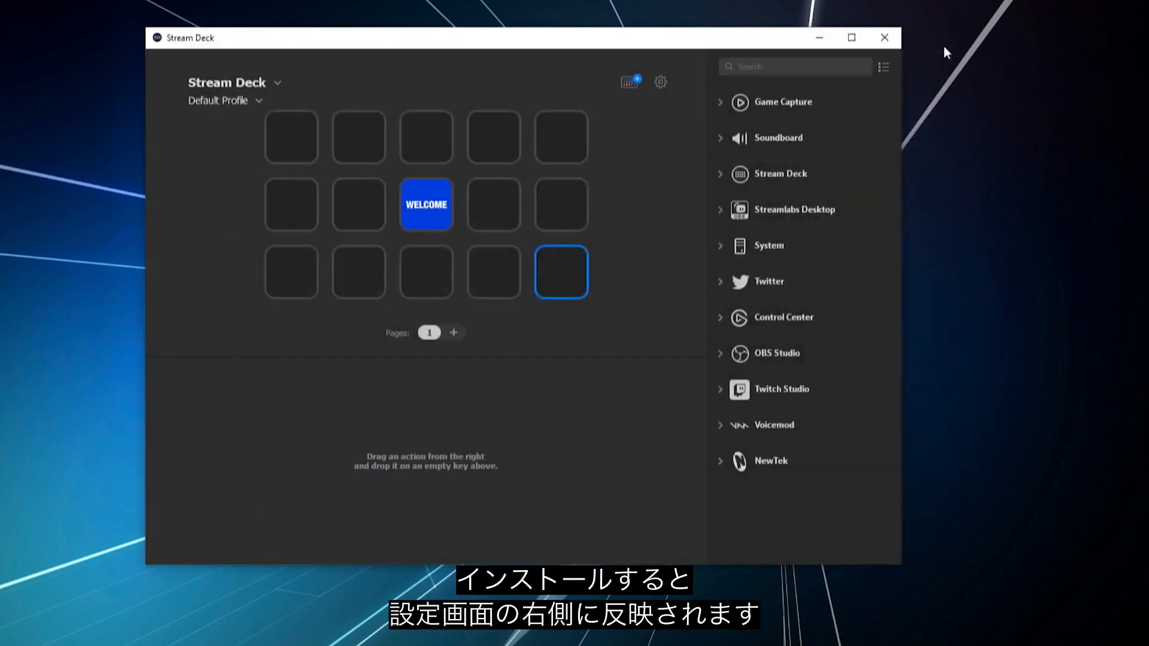
# Step: Assign NewTek's TriCaster Control action to the last key of the third row and set its function to TRICASTER CONFIGURATION
pyautogui.click(719, 461)
pyautogui.scroll(-3, 804, 500)
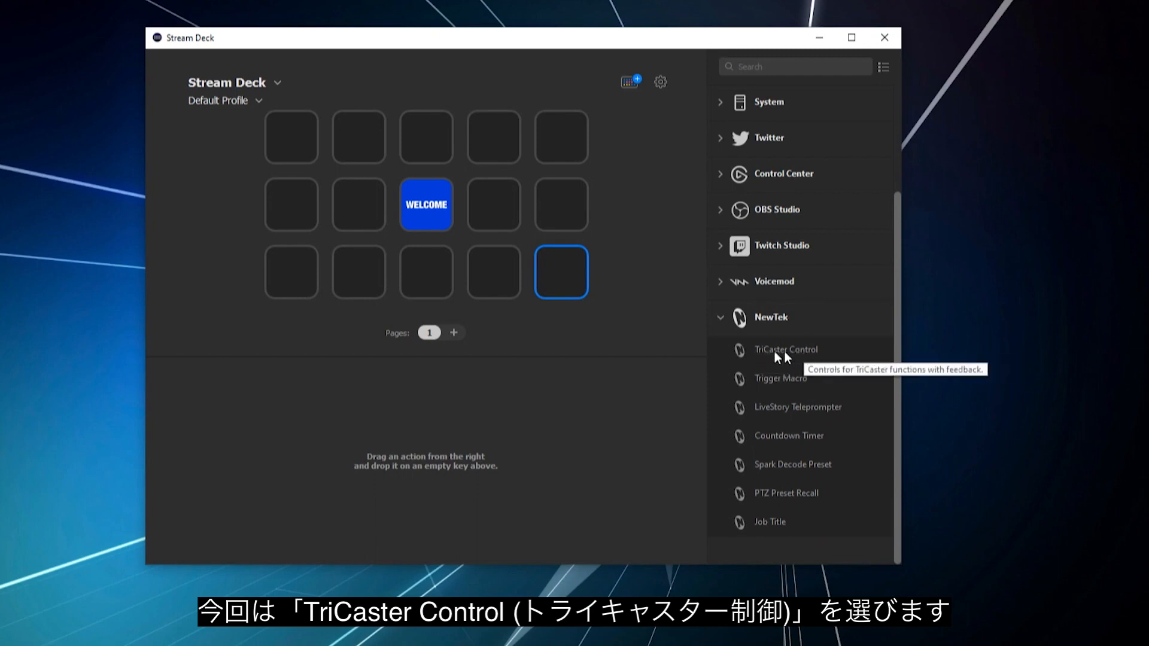
pyautogui.moveTo(796, 357); pyautogui.dragTo(564, 265)
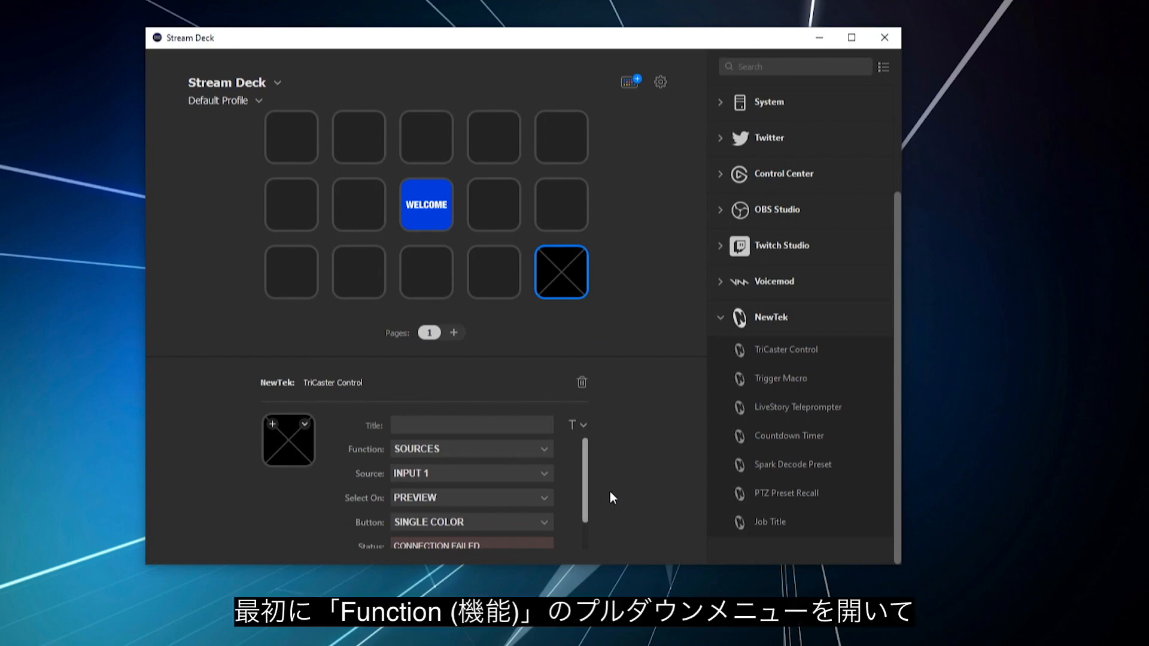
pyautogui.click(540, 448)
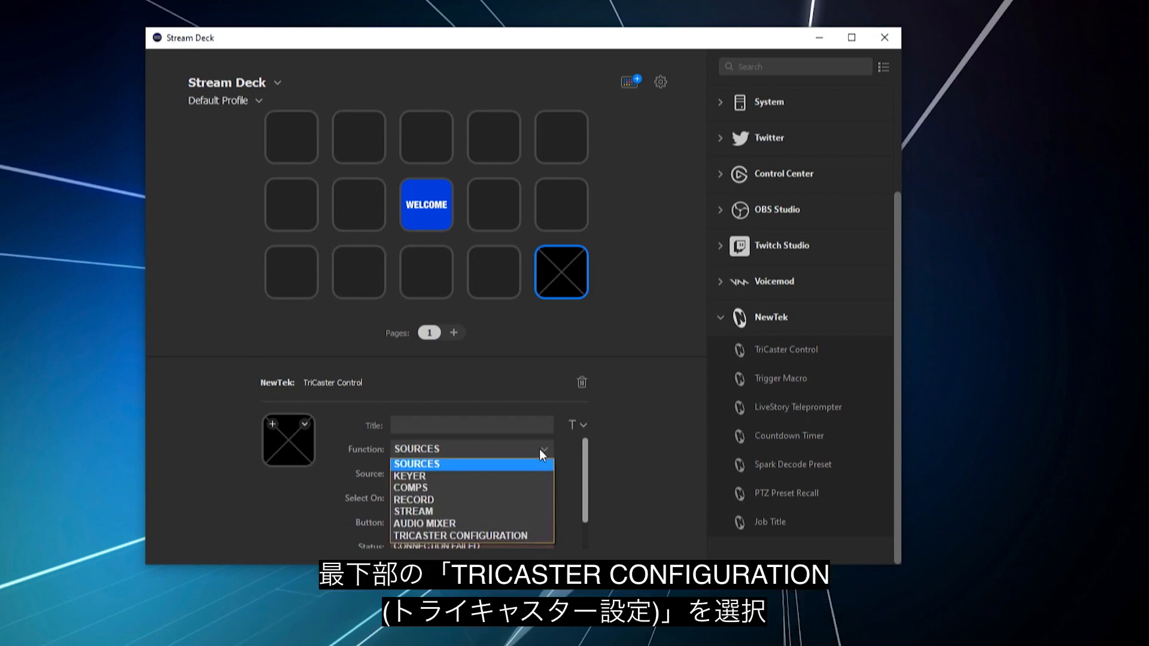
pyautogui.click(510, 535)
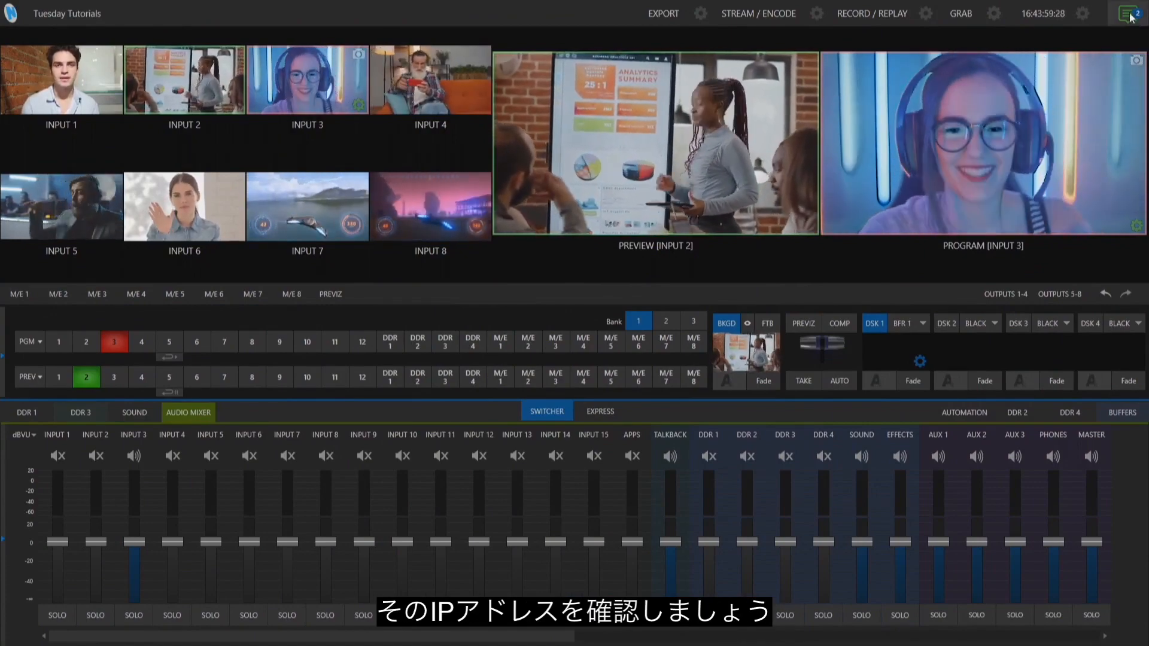
# Step: Look up the IP address in the TriCaster's notifications and enter 10.28.3.10 as the Stream Deck key's TriCaster IP
pyautogui.click(1129, 14)
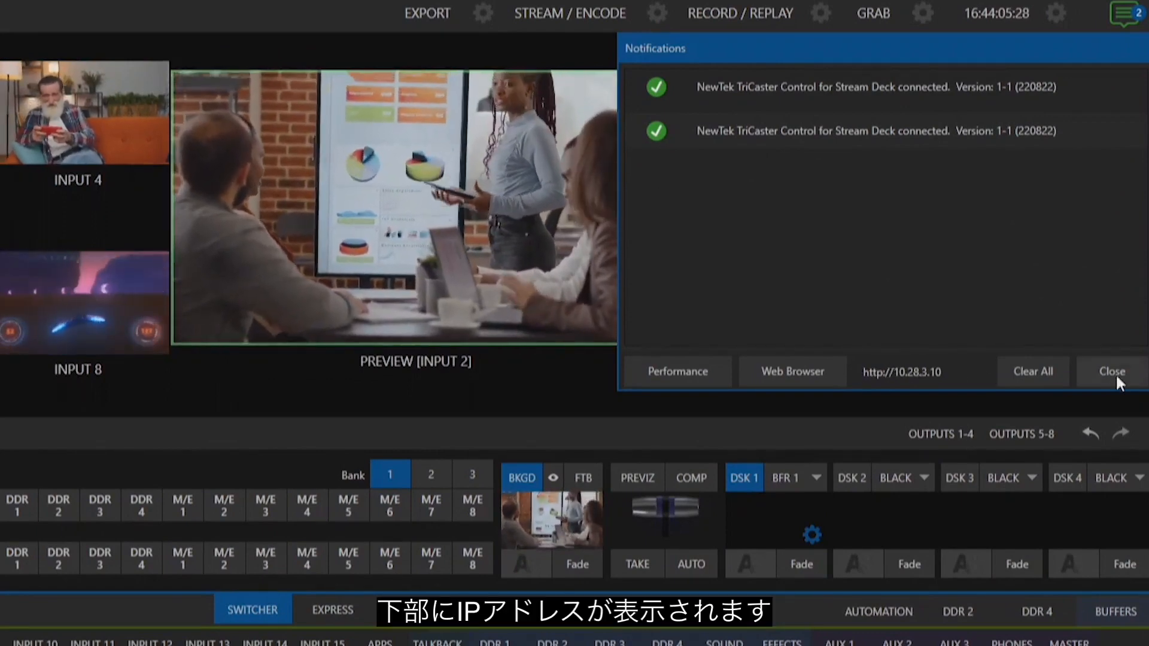
pyautogui.click(1113, 373)
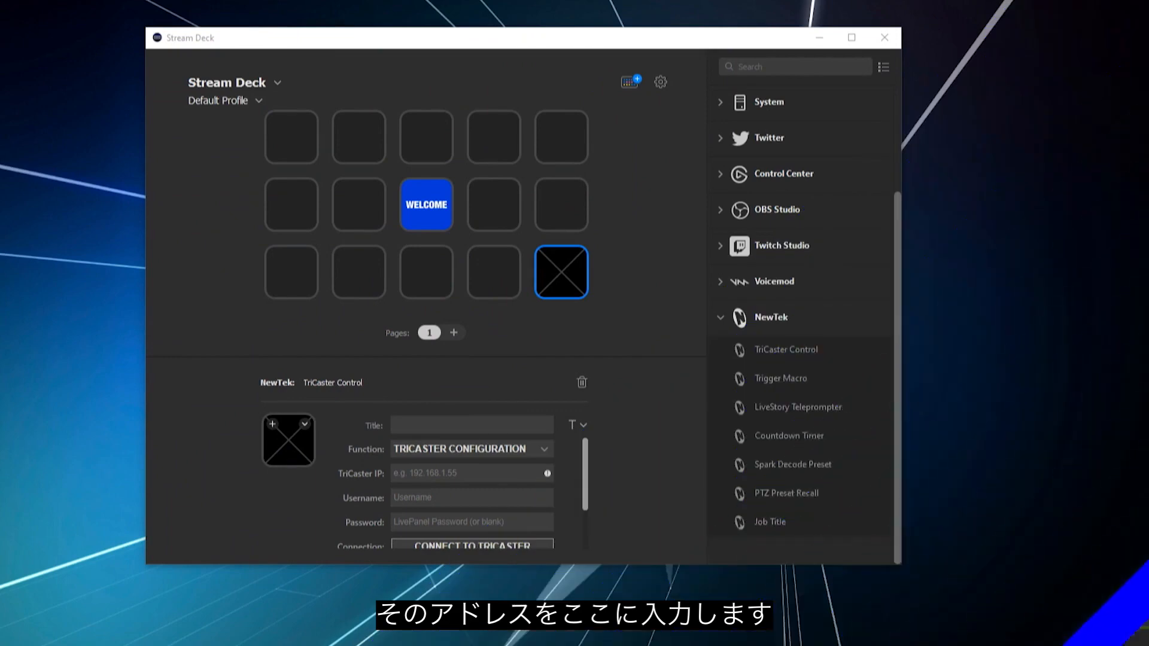
pyautogui.click(466, 477)
pyautogui.write('10')
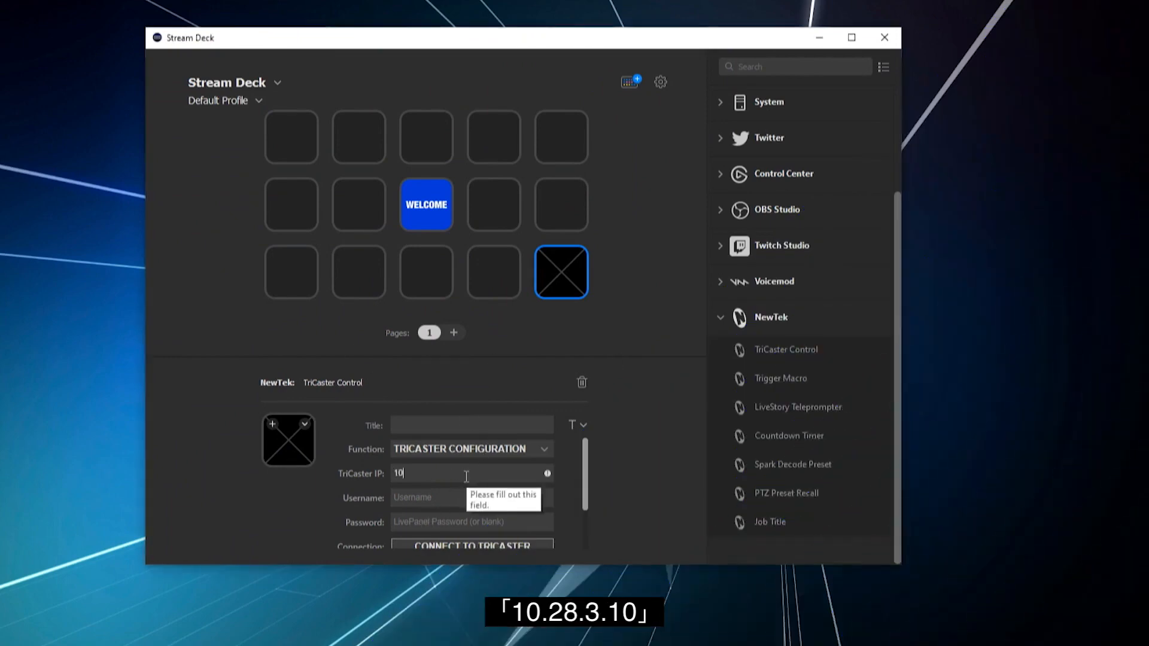
pyautogui.write('.28.3.10')
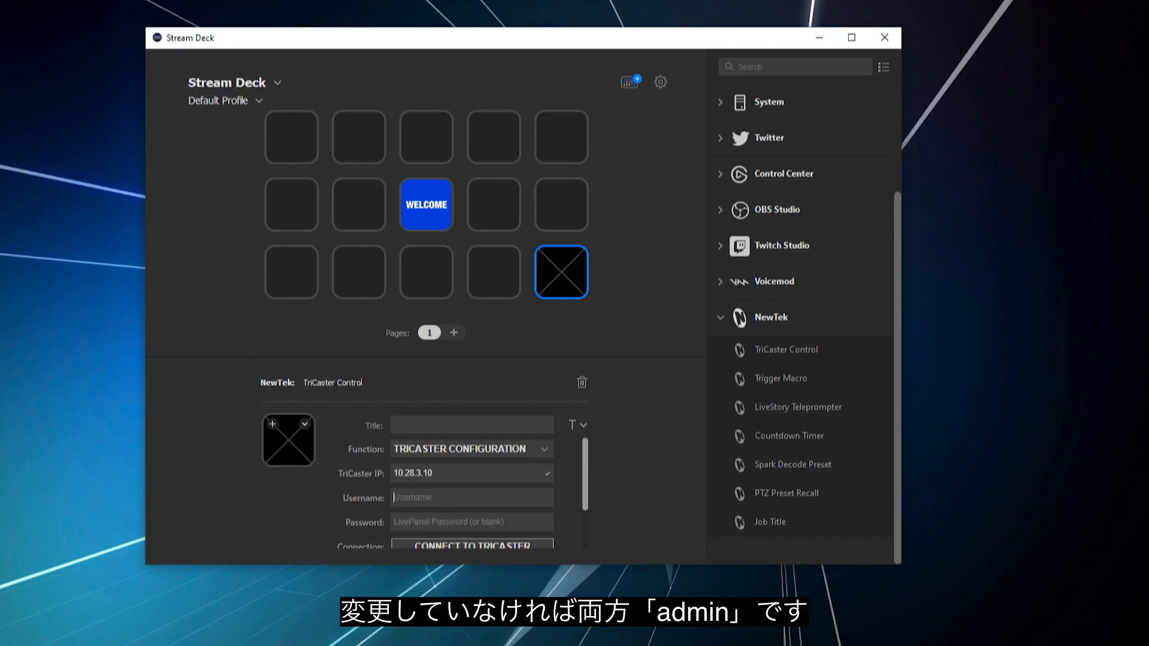
# Step: Enter admin as the TriCaster username and fill in the LivePanel password
pyautogui.write('adminad')
pyautogui.press('BackSpace')
pyautogui.press('BackSpace')
pyautogui.write('admi')
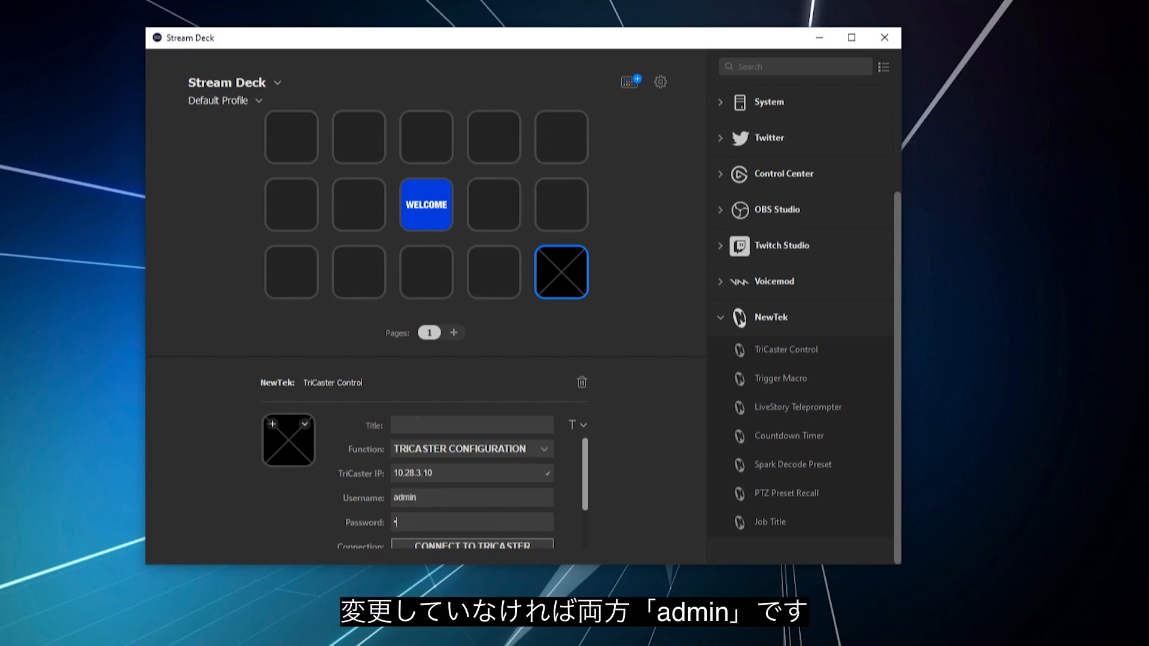
pyautogui.write('n')
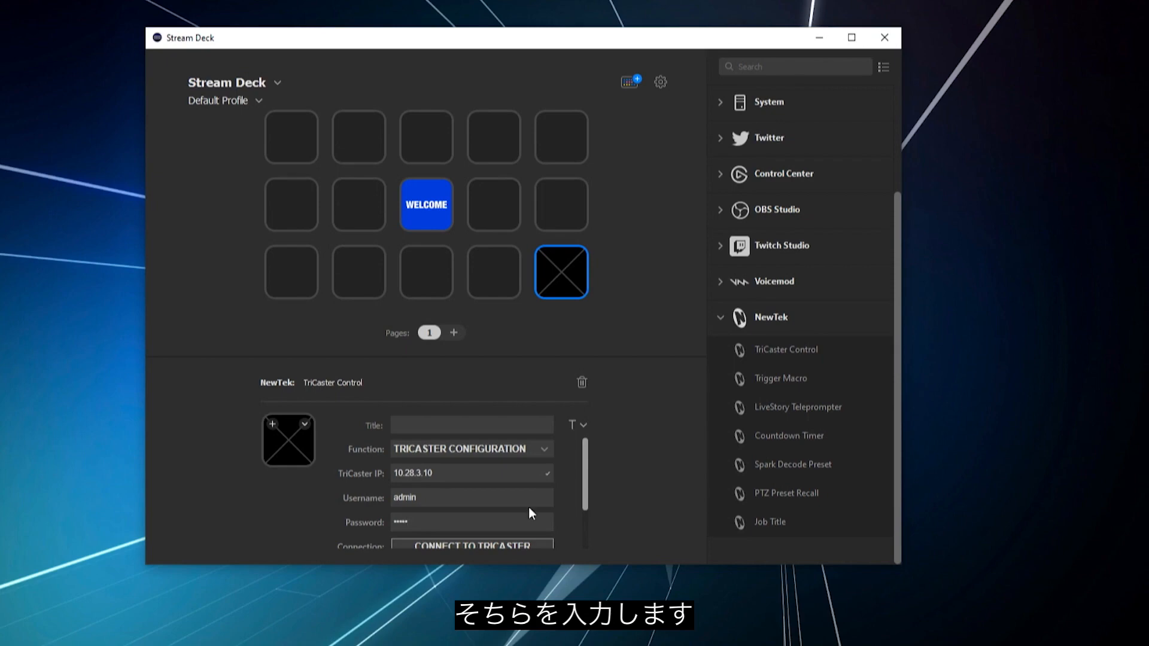
# Step: Connect the plugin to the TriCaster and check the connection status
pyautogui.scroll(-1, 529, 508)
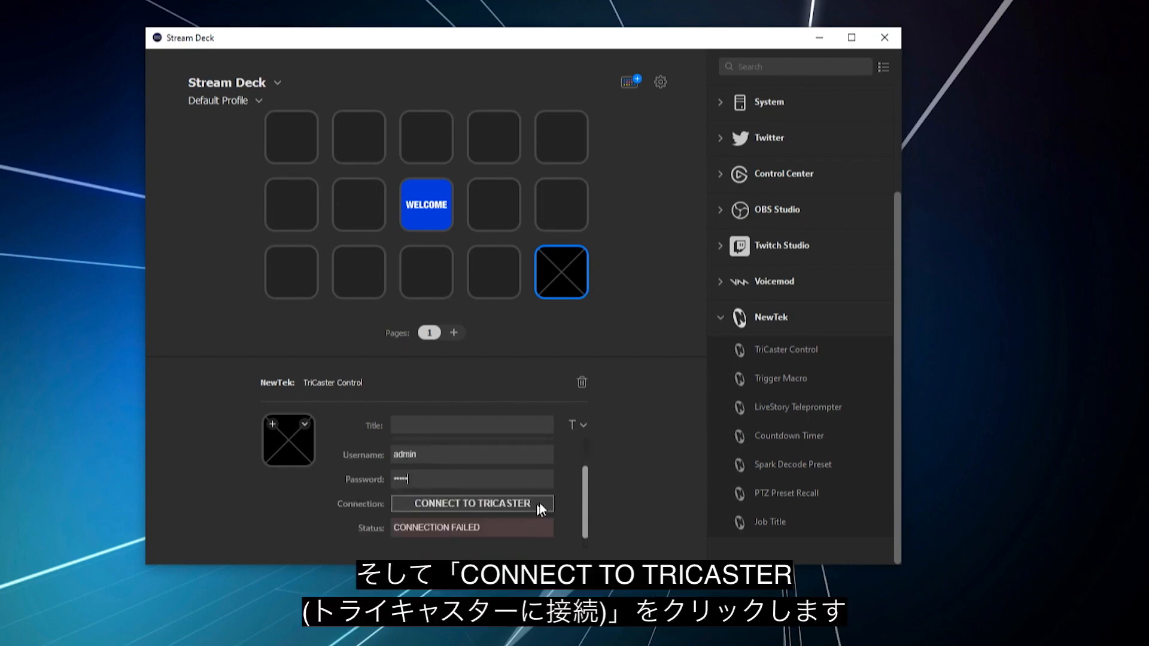
pyautogui.click(488, 504)
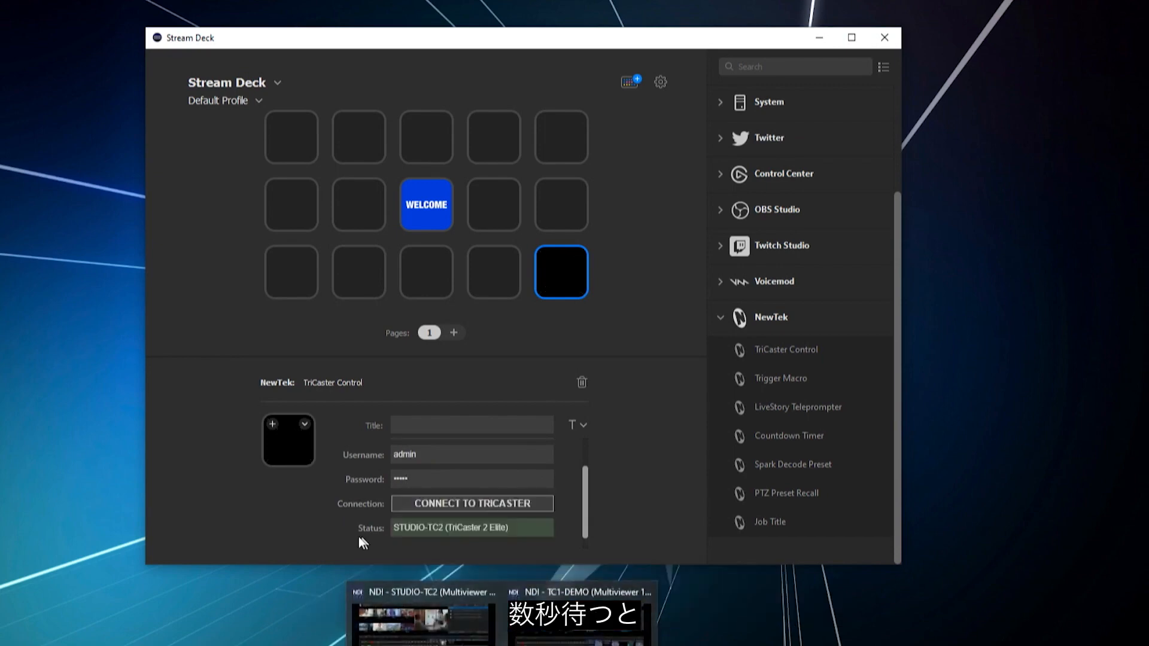
pyautogui.moveTo(399, 528); pyautogui.dragTo(439, 529)
pyautogui.scroll(1, 529, 536)
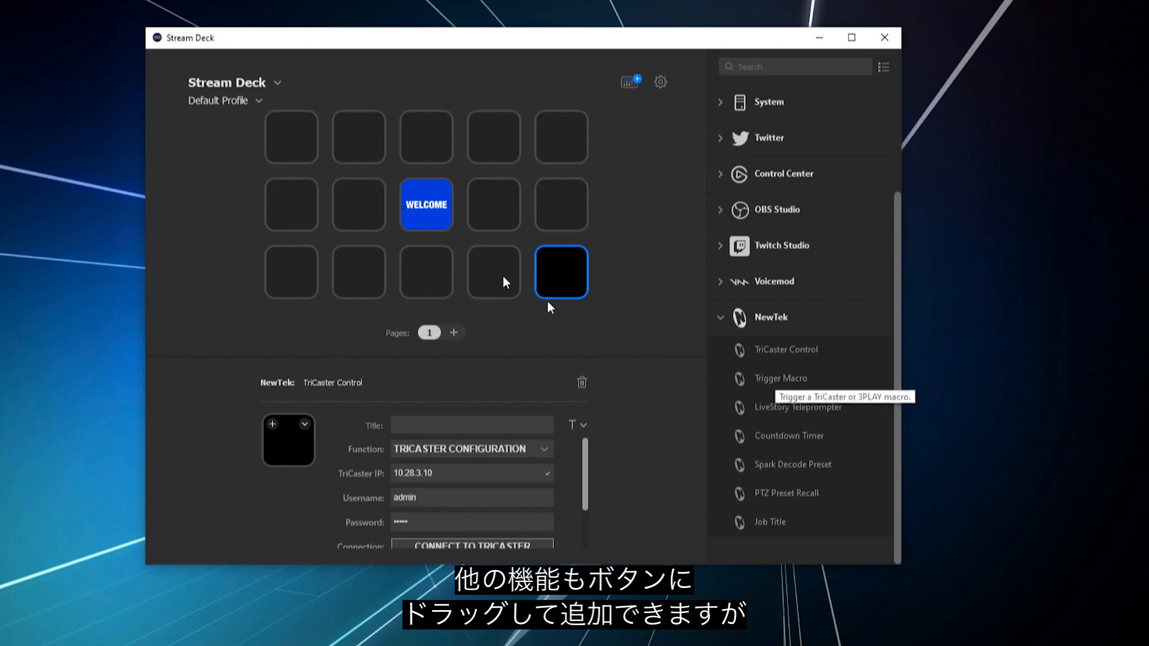
pyautogui.scroll(-1, 461, 502)
pyautogui.scroll(1, 461, 499)
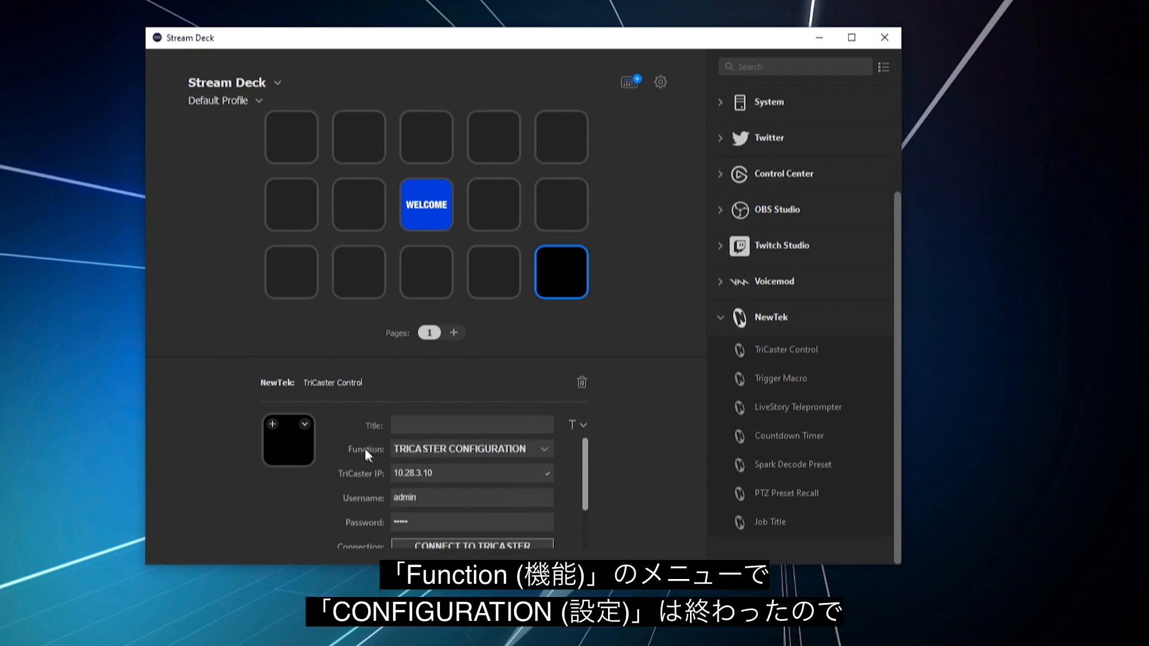
# Step: Set the TriCaster Control key's function to SOURCES with source INPUT 3, selected on PROGRAM
pyautogui.click(475, 447)
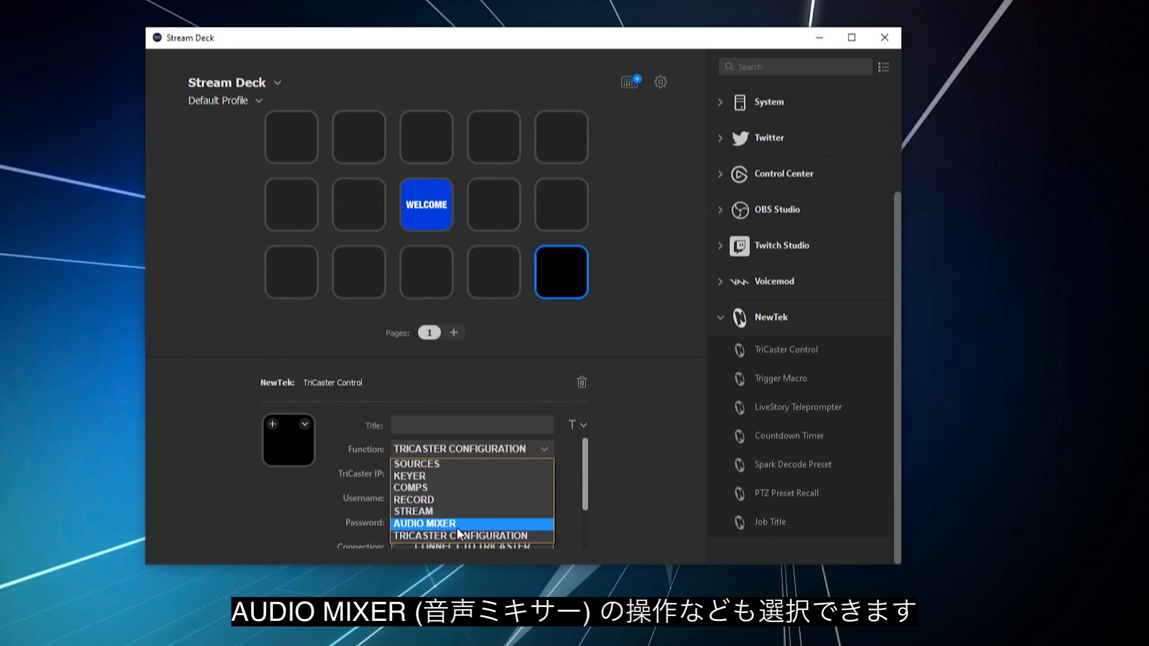
pyautogui.click(443, 467)
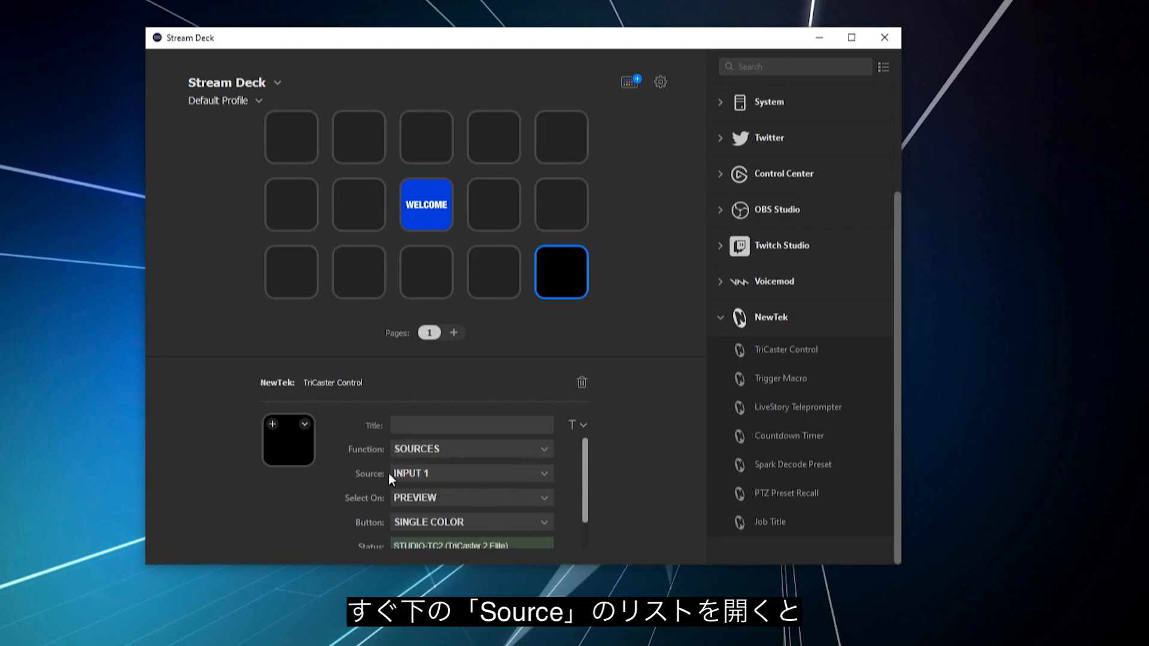
pyautogui.click(522, 473)
pyautogui.scroll(-8, 501, 417)
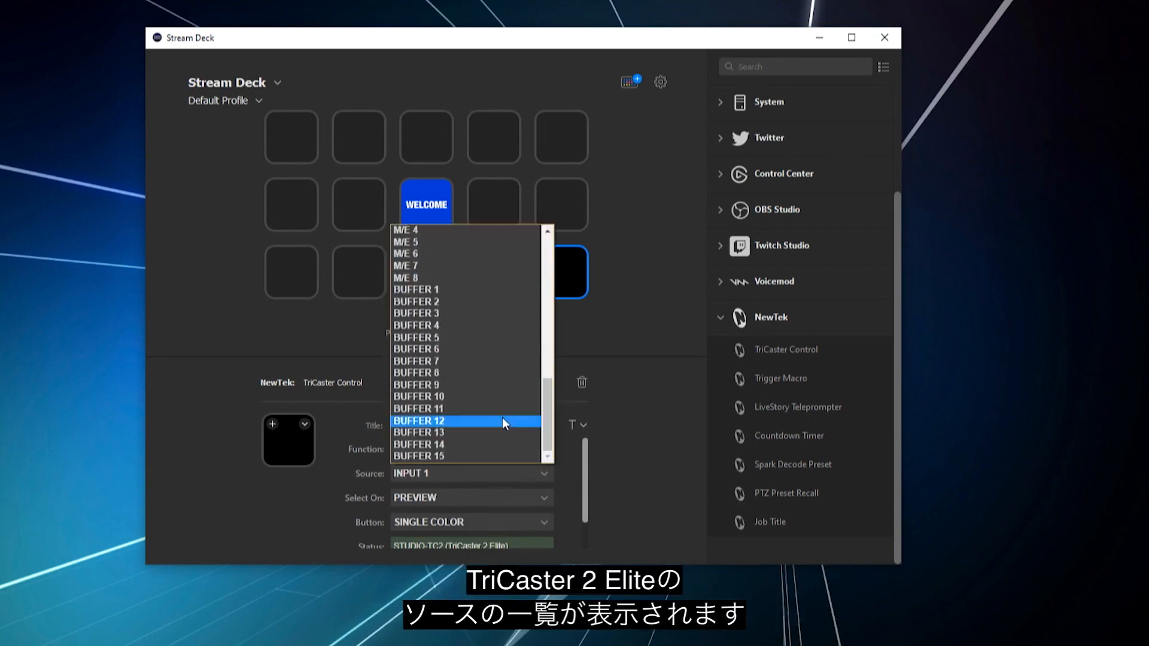
pyautogui.scroll(8, 505, 439)
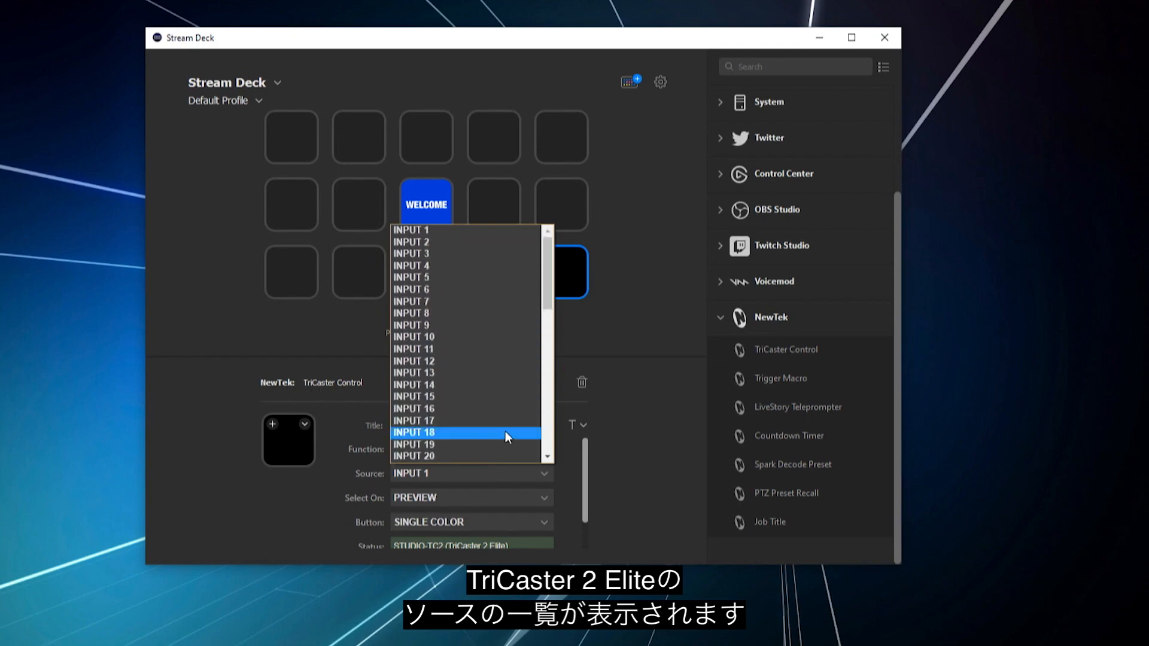
pyautogui.click(473, 254)
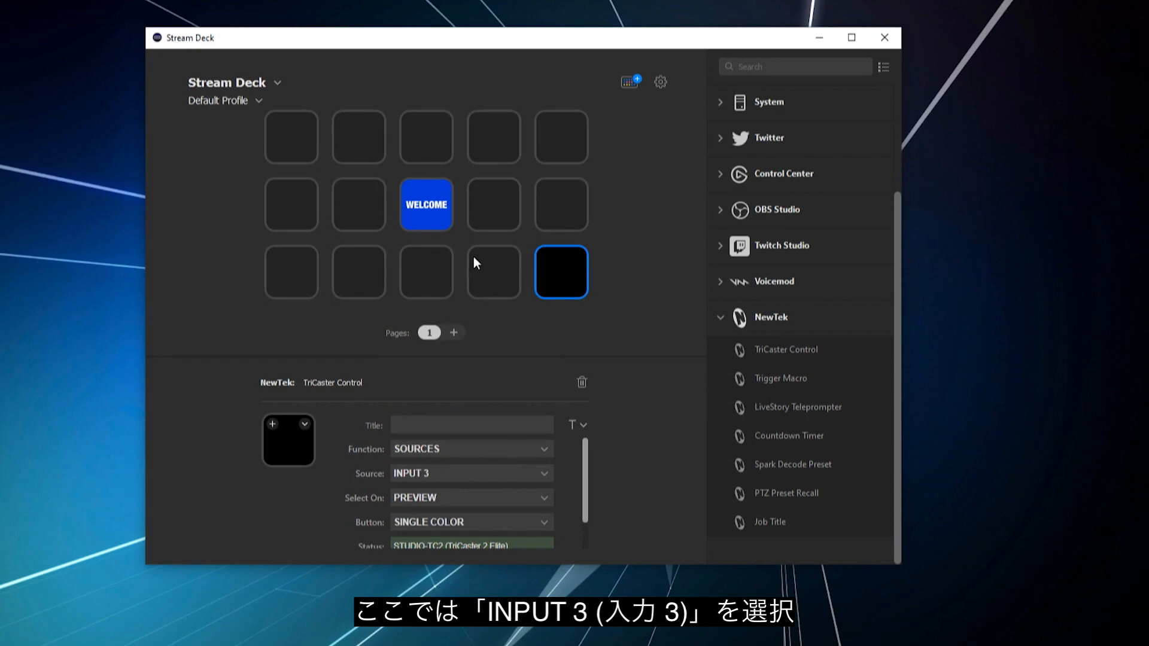
pyautogui.click(428, 497)
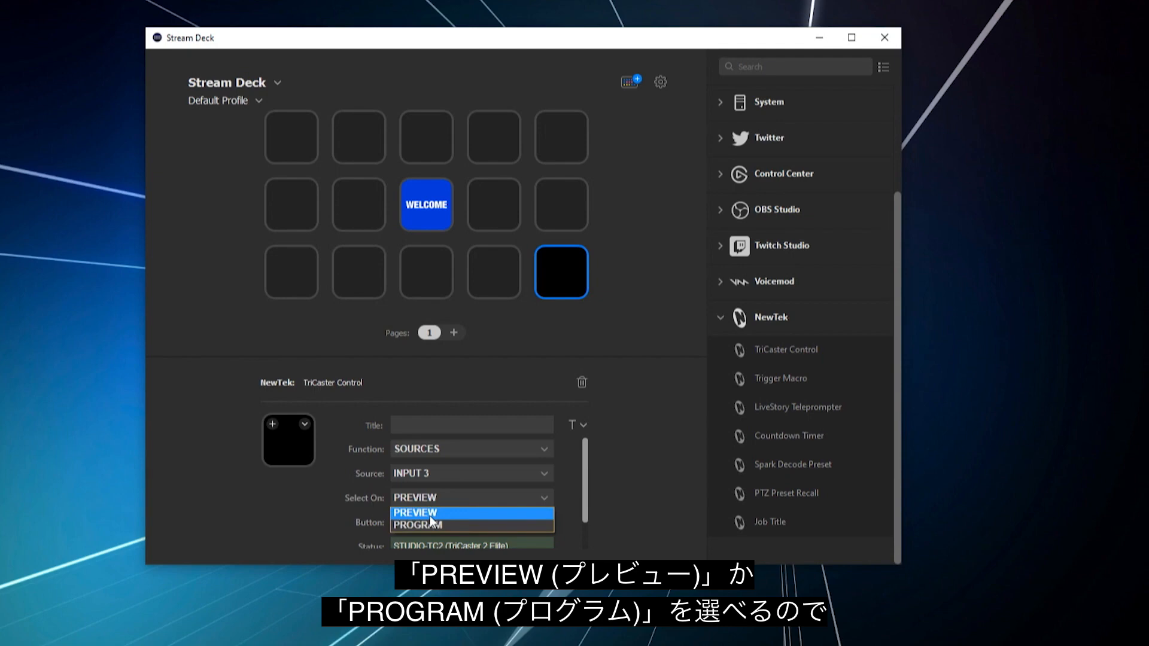
pyautogui.click(429, 525)
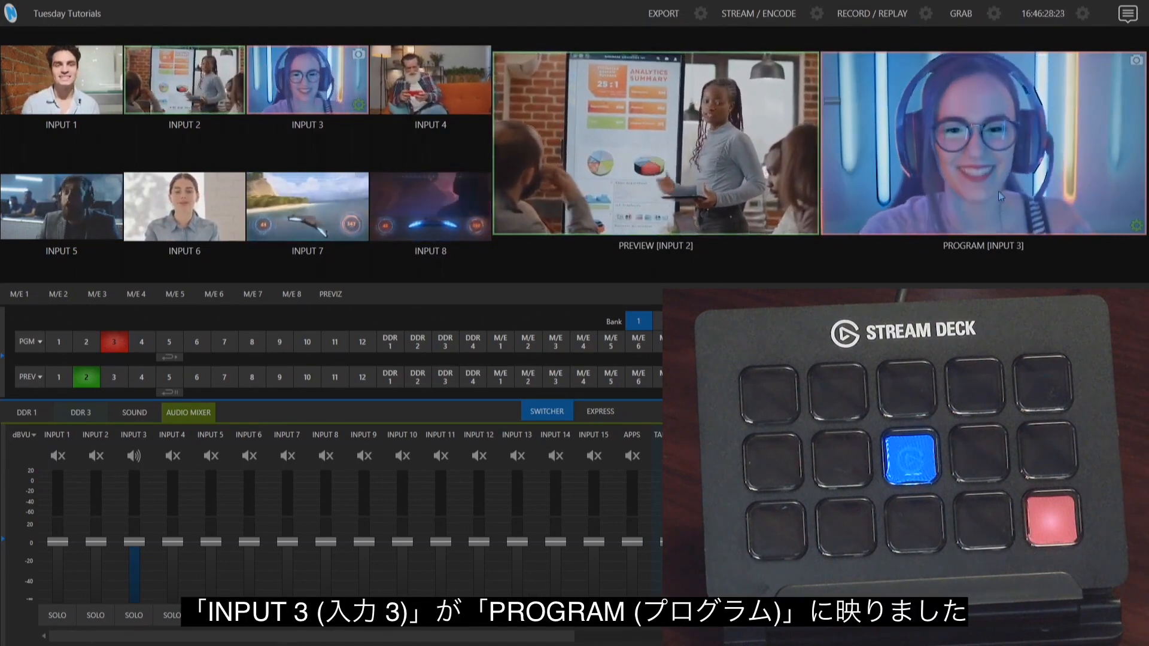
# Step: Switch to the TriCaster interface and put input 7 on the program row
pyautogui.click(224, 346)
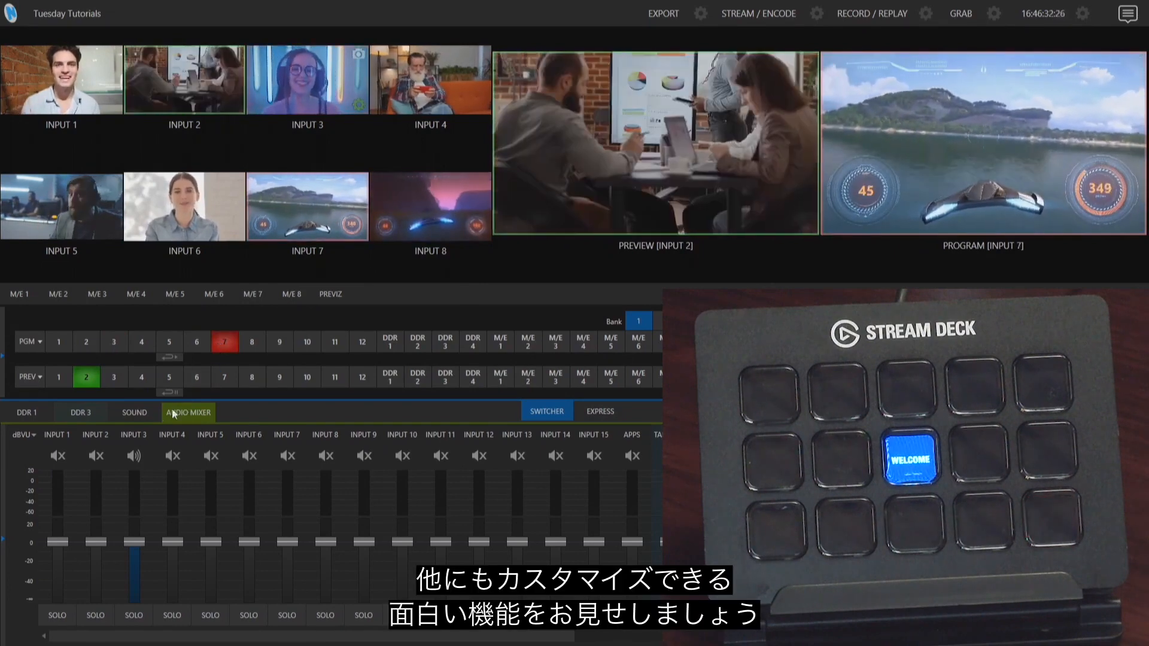
pyautogui.moveTo(4, 455)
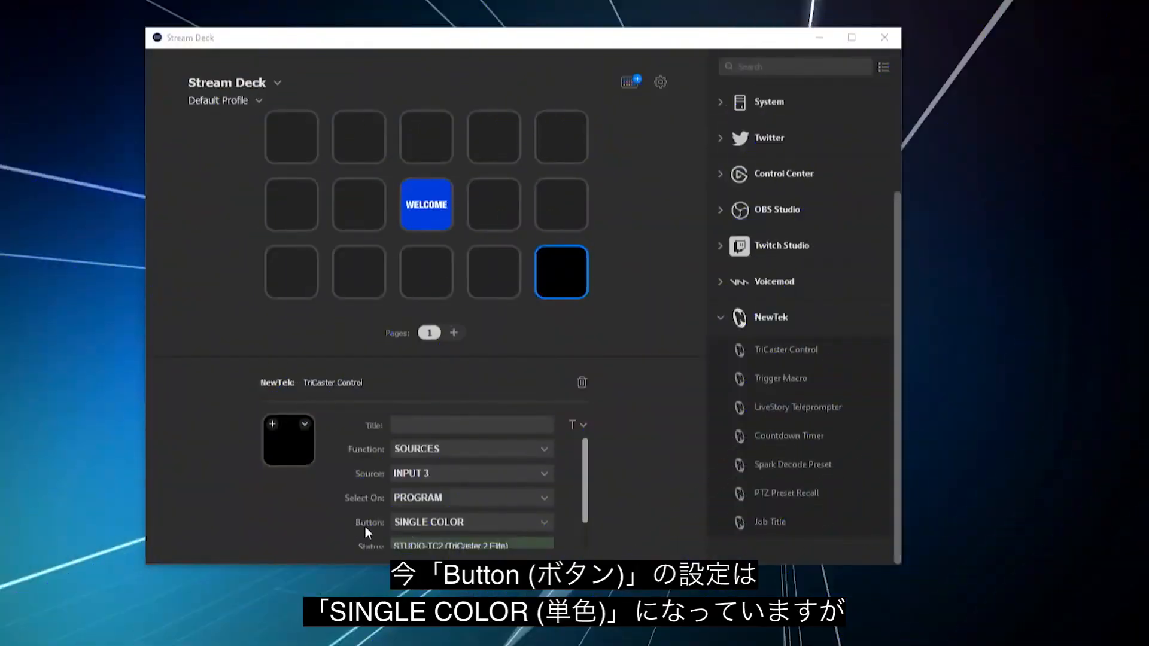
# Step: Set the Stream Deck key's button display to VIDEO SOURCE with a framerate of 4 FPS
pyautogui.click(424, 522)
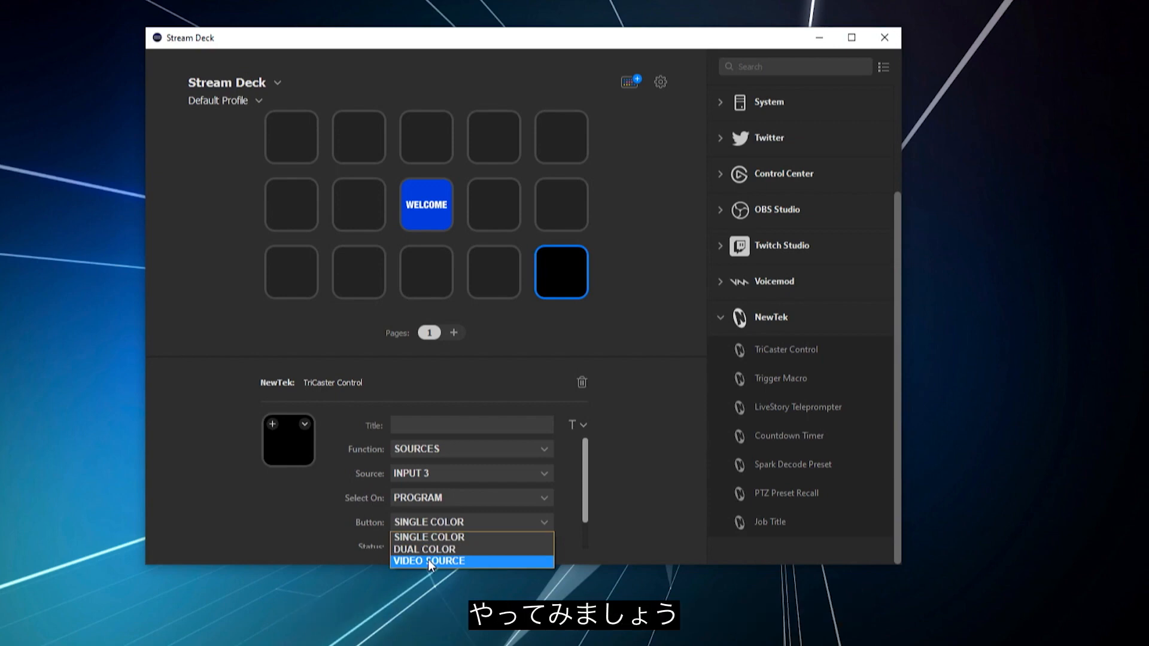
pyautogui.click(428, 560)
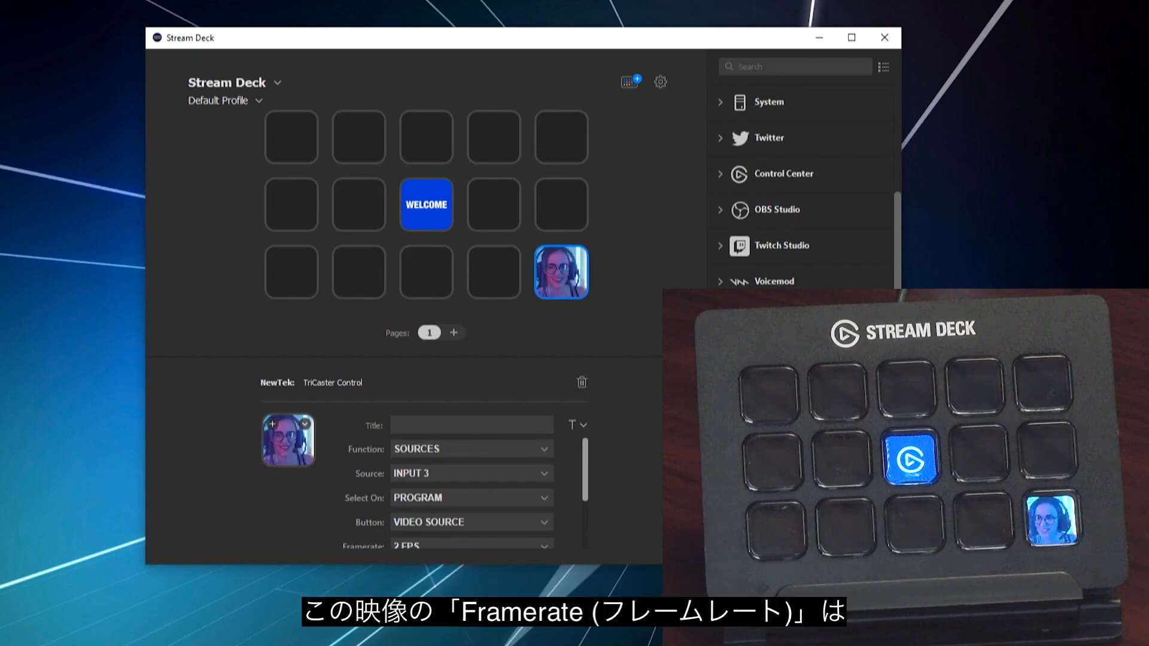
pyautogui.scroll(-1, 512, 527)
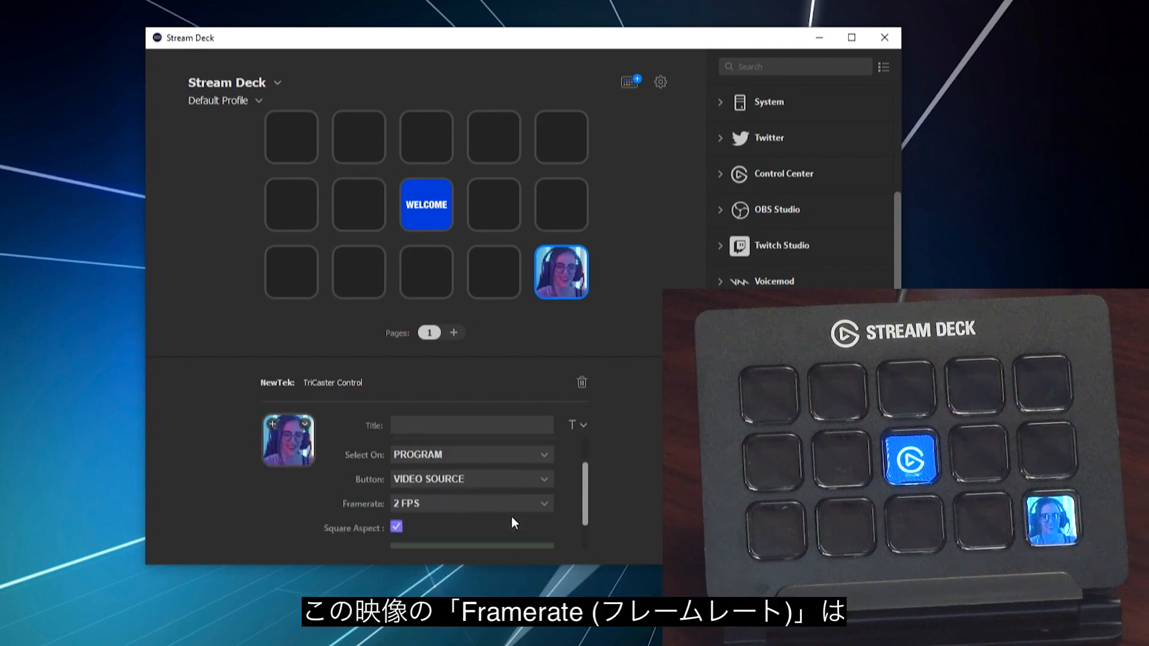
pyautogui.click(440, 505)
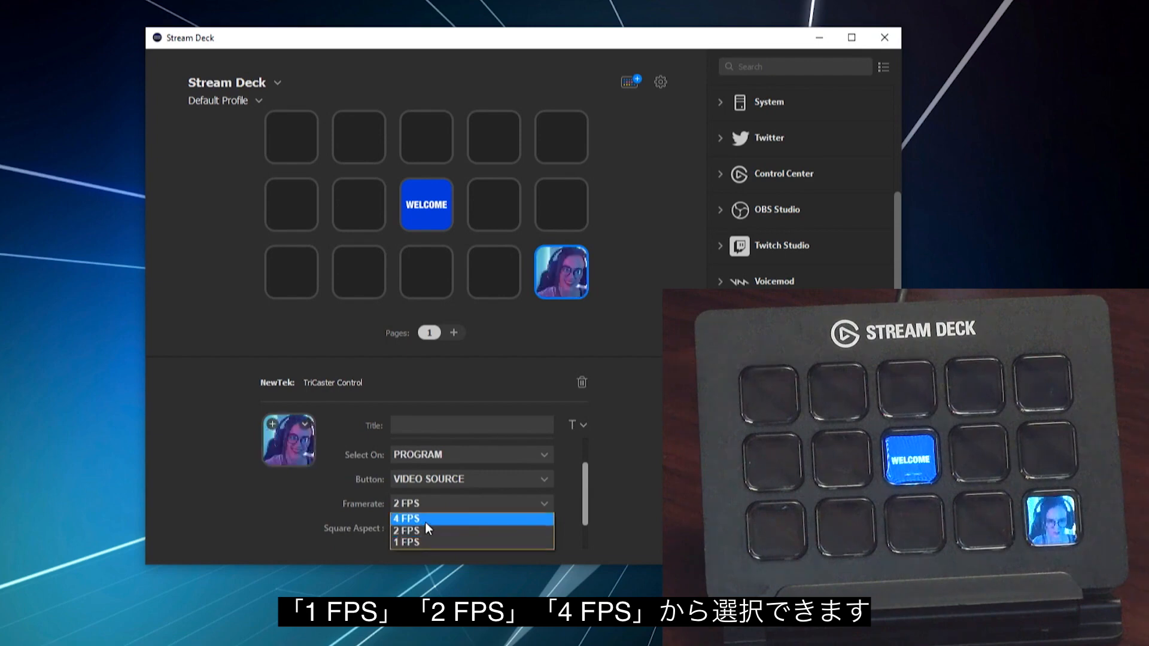
pyautogui.click(425, 523)
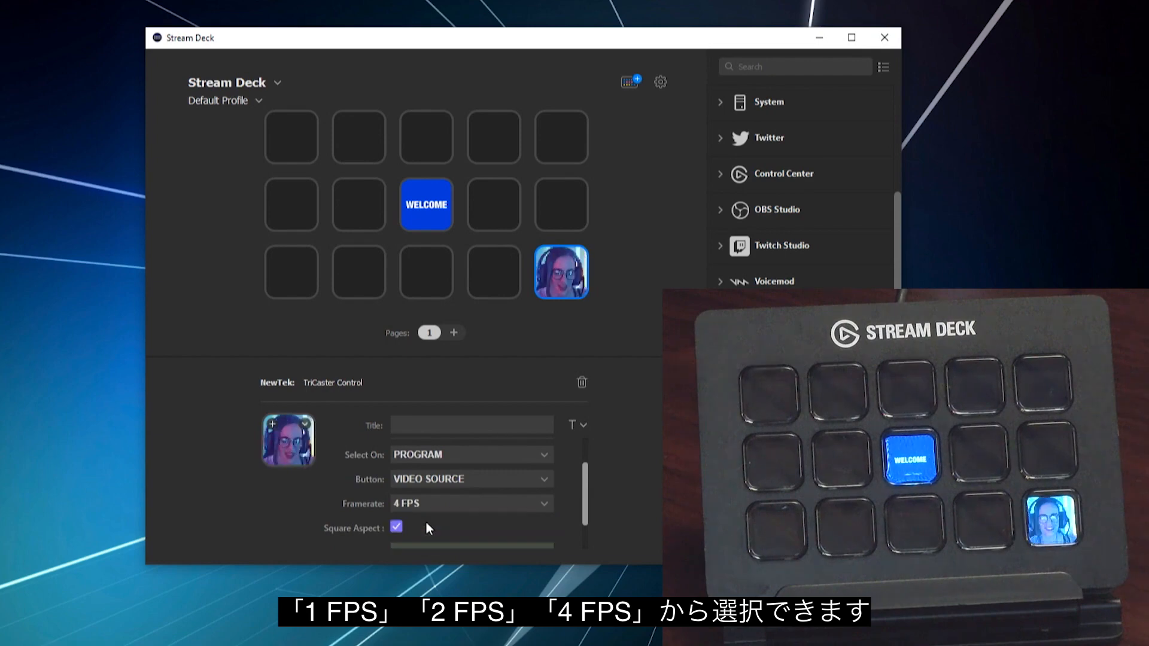